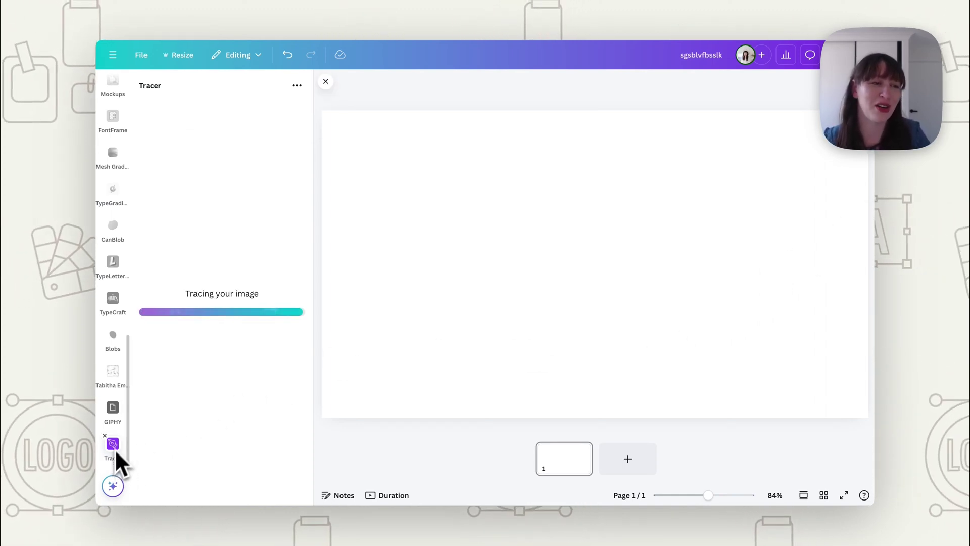
# - Set the Tracer threshold to 177 and add the traced duck-and-banksia line drawing to the design
pyautogui.scroll(10, 116, 334)
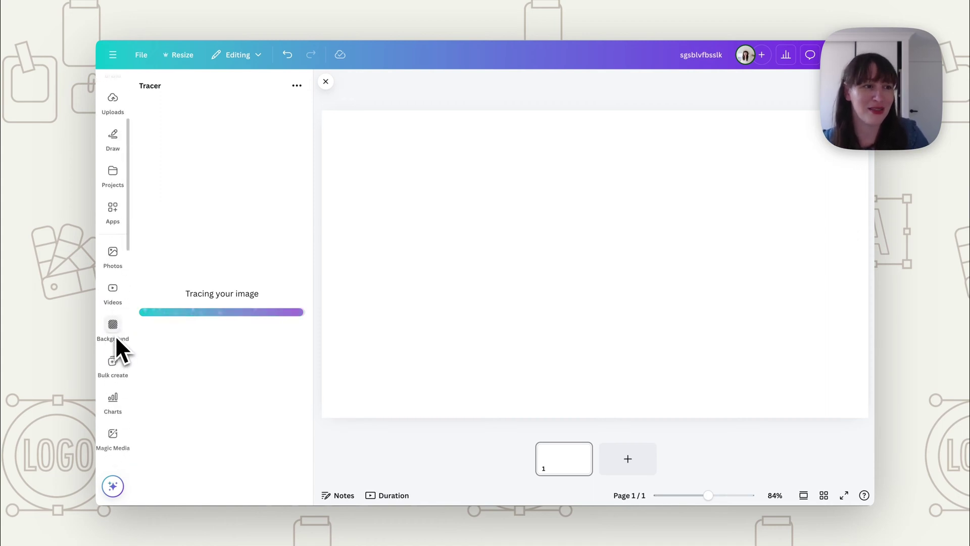
pyautogui.scroll(3, 116, 334)
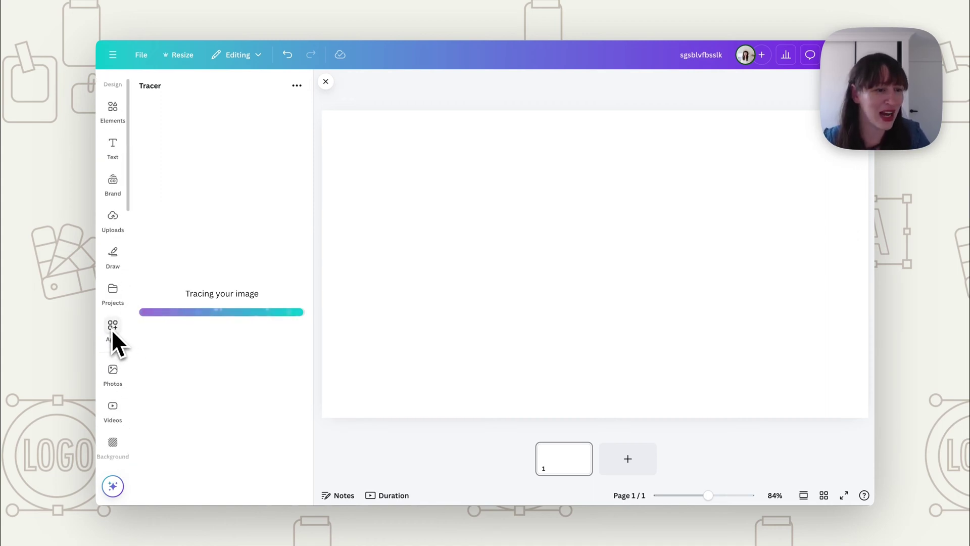
pyautogui.scroll(-10, 111, 328)
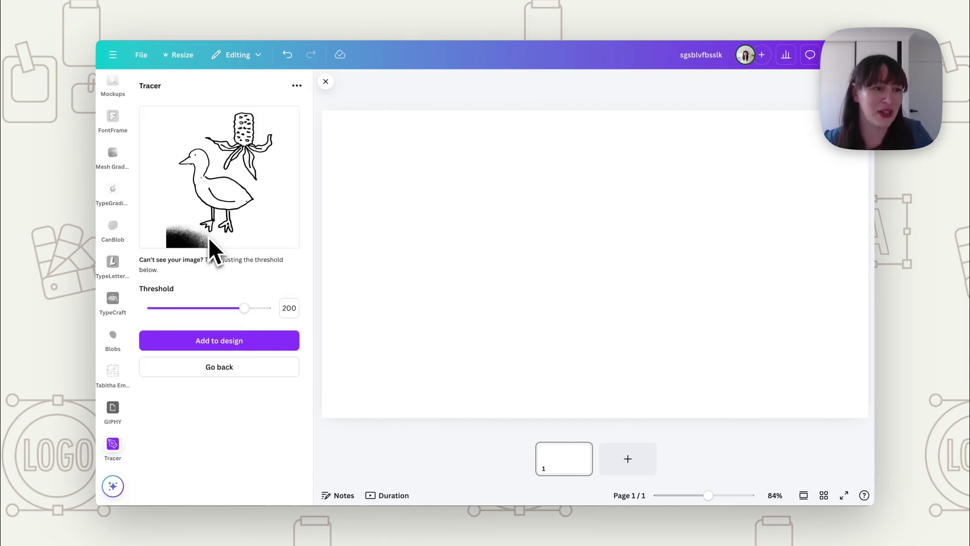
pyautogui.moveTo(244, 308)
pyautogui.mouseDown()
pyautogui.moveTo(270, 309)
pyautogui.moveTo(147, 308)
pyautogui.moveTo(271, 310)
pyautogui.moveTo(233, 308)
pyautogui.mouseUp()
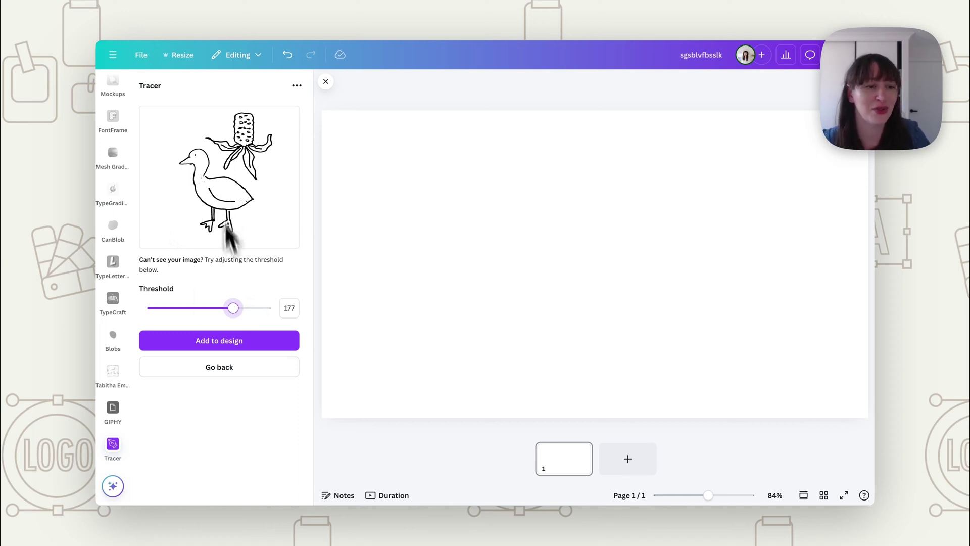
pyautogui.click(249, 346)
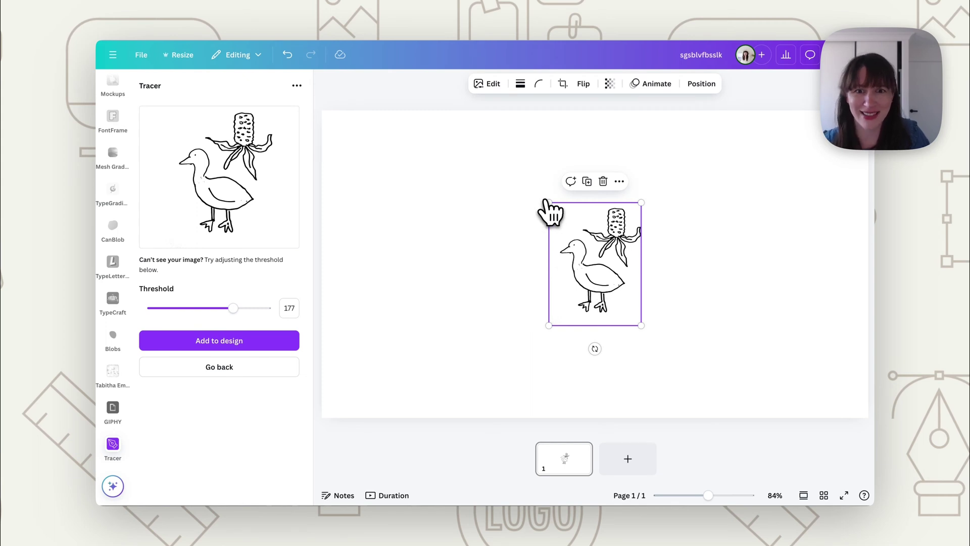
# - Enlarge the traced drawing from its corners and move it to a central spot on the page
pyautogui.moveTo(545, 199); pyautogui.dragTo(528, 300)
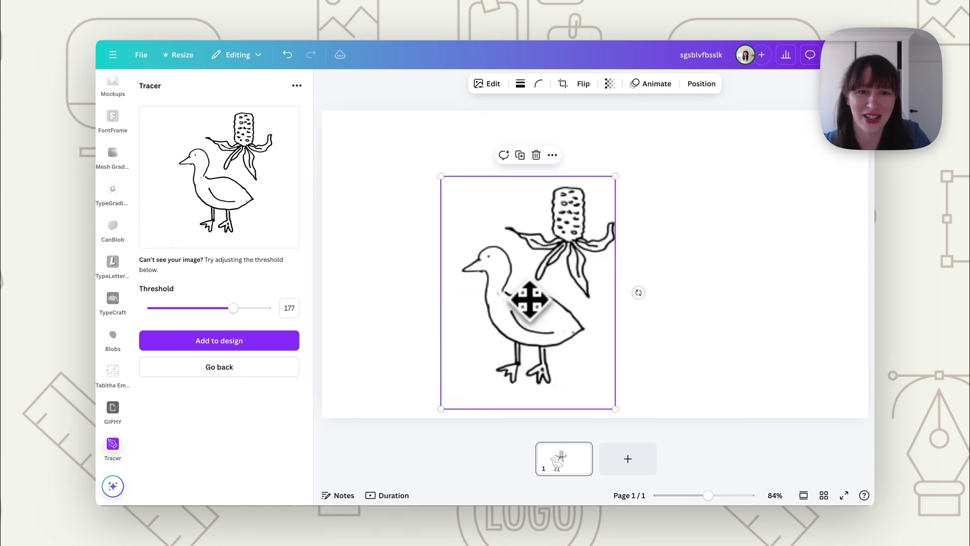
pyautogui.moveTo(615, 177); pyautogui.dragTo(653, 126)
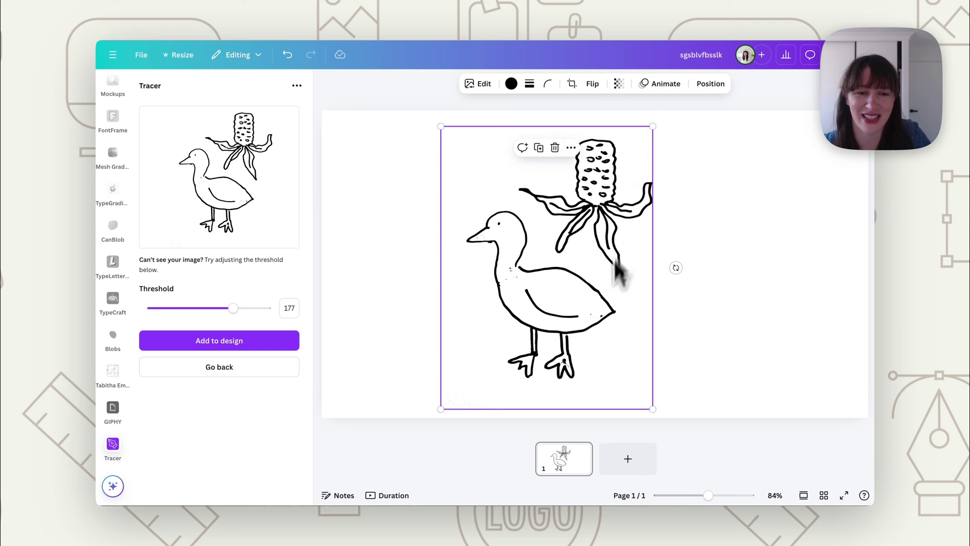
pyautogui.click(650, 324)
pyautogui.moveTo(600, 277); pyautogui.dragTo(576, 283)
pyautogui.moveTo(553, 245); pyautogui.dragTo(588, 228)
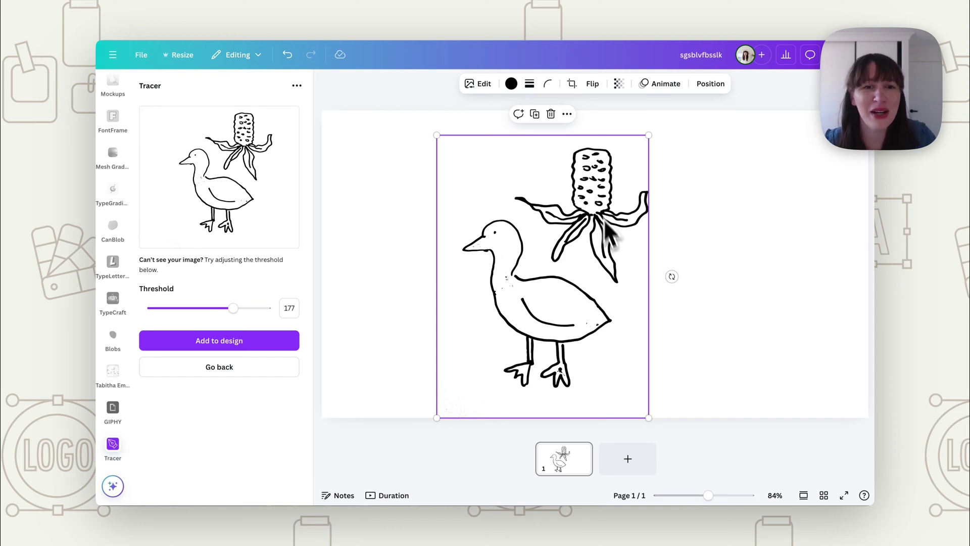
# - Try blue and then dark blue as the traced drawing's colour
pyautogui.click(511, 85)
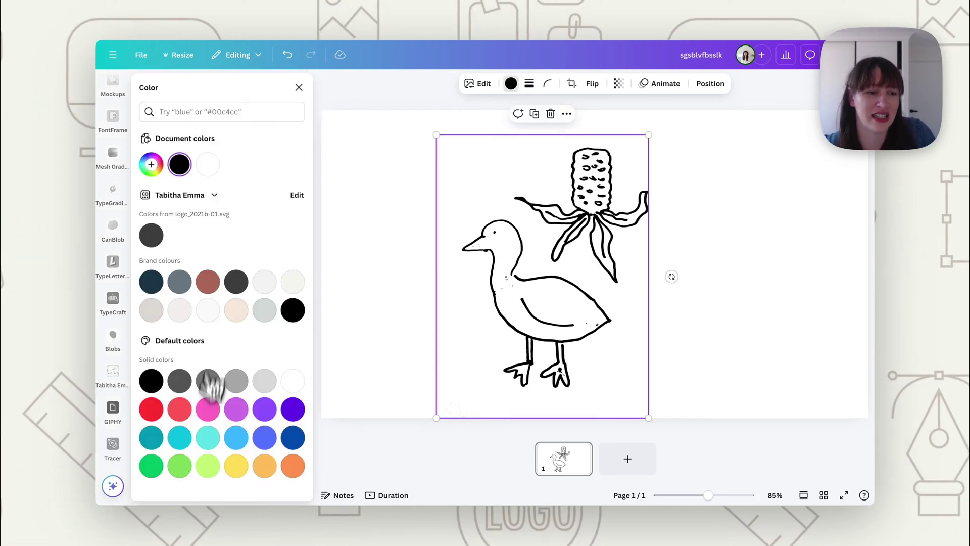
pyautogui.click(260, 441)
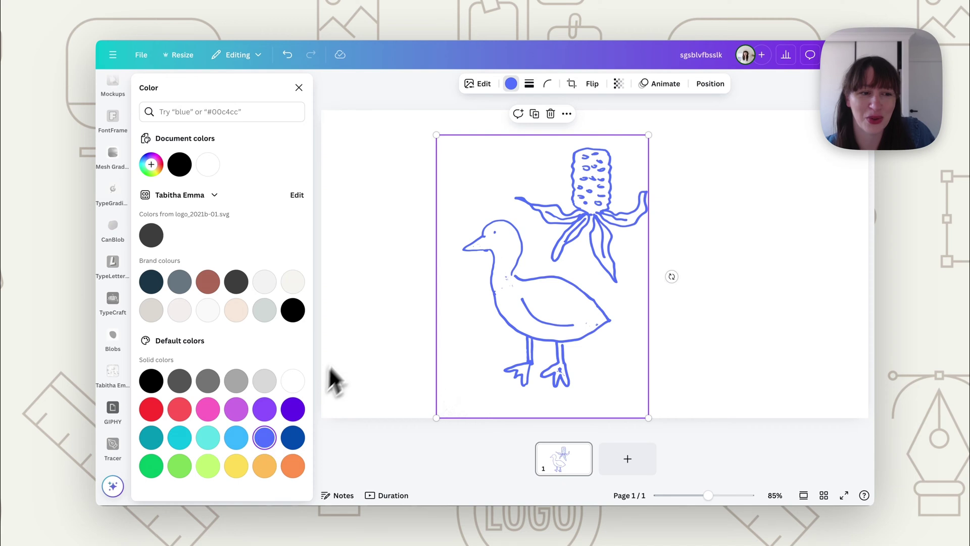
pyautogui.click(291, 441)
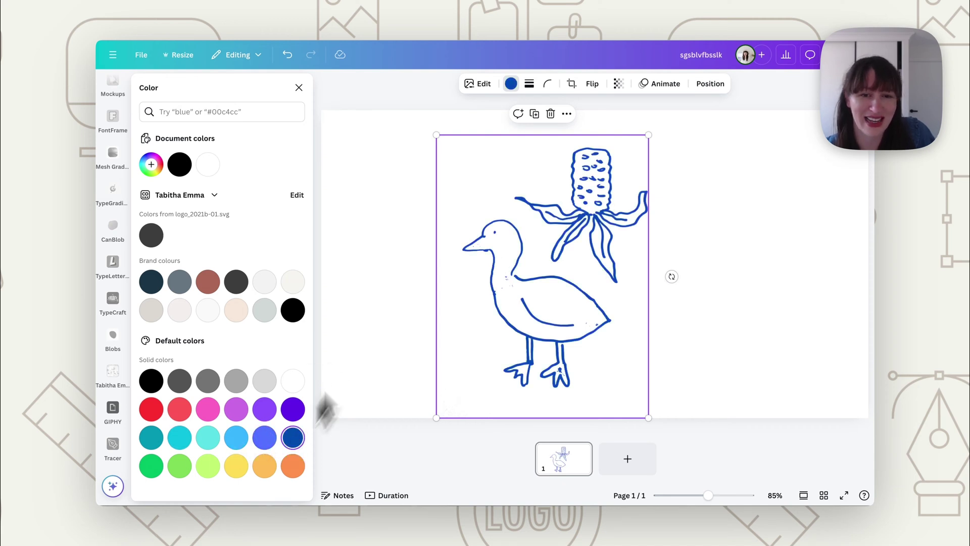
pyautogui.click(423, 198)
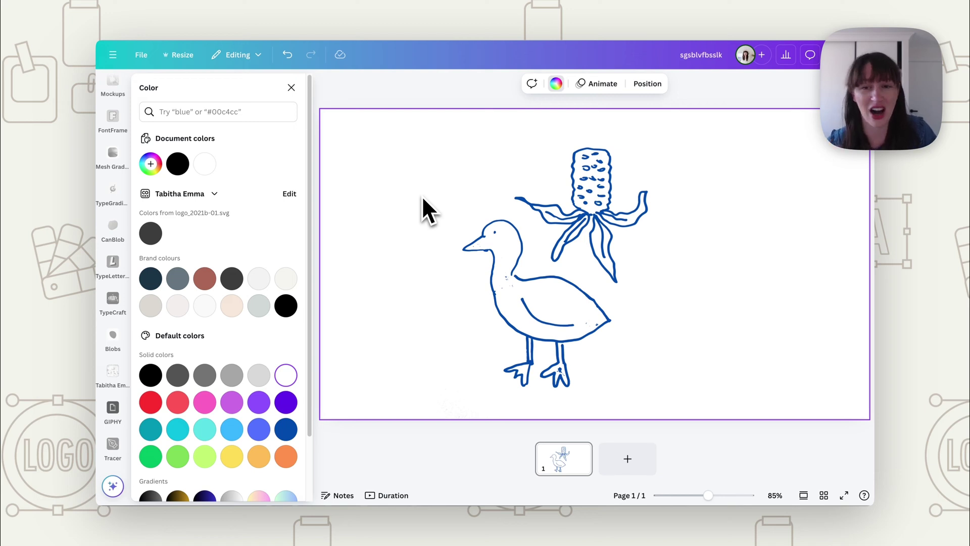
# - Recolour the drawing with the grey-blue brand colour and nudge it slightly left
pyautogui.click(625, 262)
pyautogui.click(181, 282)
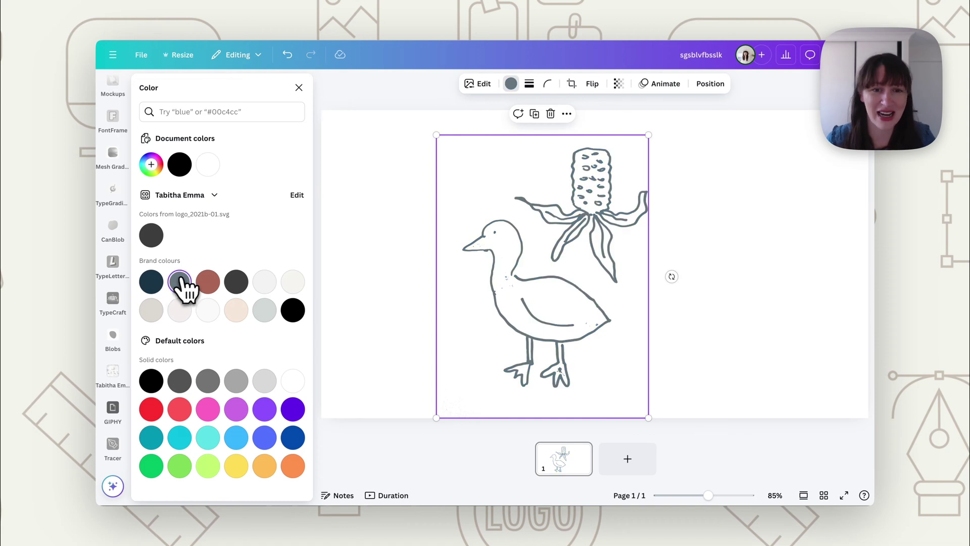
pyautogui.click(380, 284)
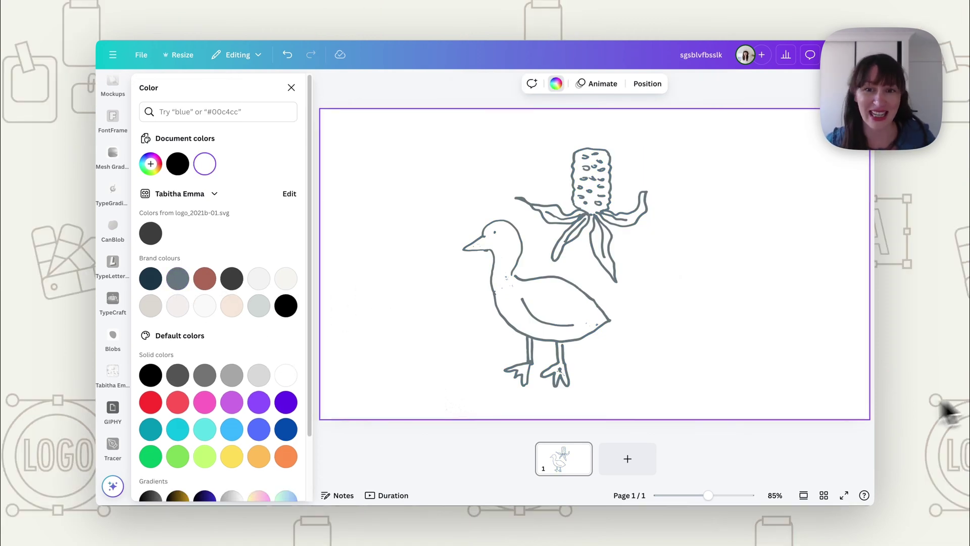
pyautogui.moveTo(626, 290)
pyautogui.mouseDown()
pyautogui.moveTo(599, 271)
pyautogui.moveTo(617, 292)
pyautogui.mouseUp()
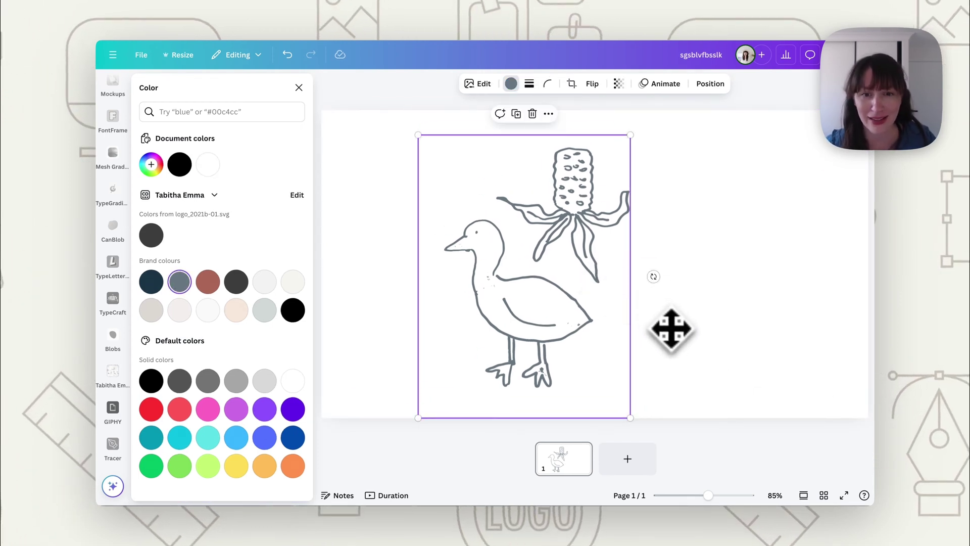
# - Add a rounded square shape and size it as a small block over the banksia flower head
pyautogui.scroll(5, 121, 194)
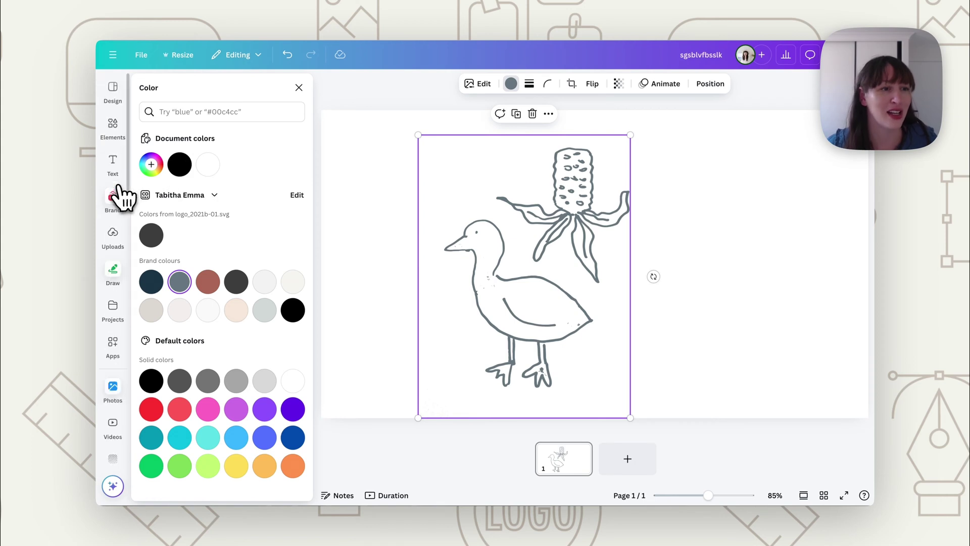
pyautogui.click(117, 132)
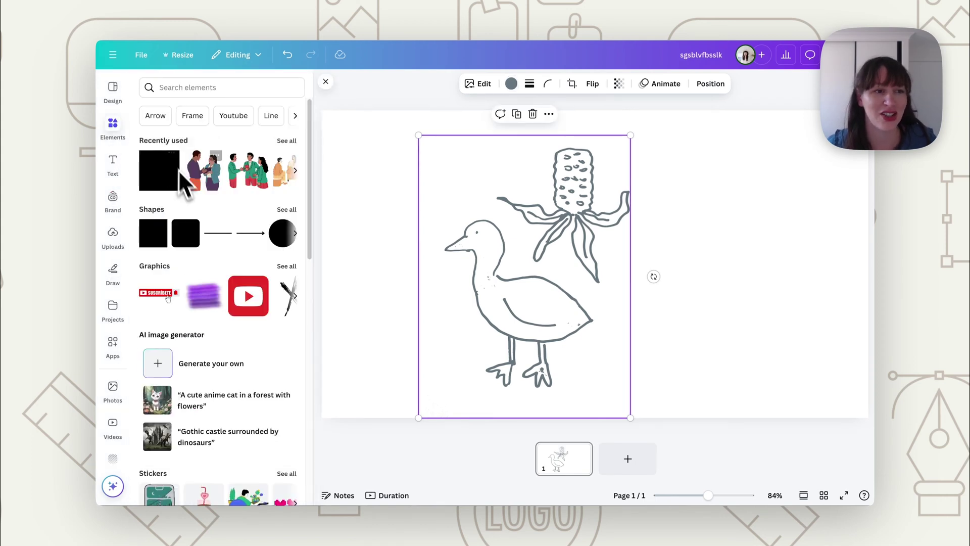
pyautogui.click(187, 235)
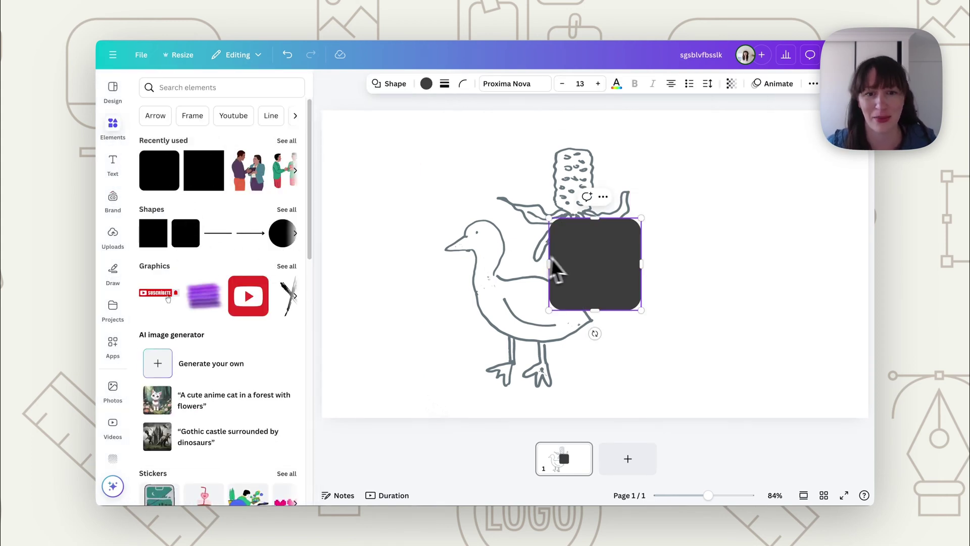
pyautogui.moveTo(556, 268); pyautogui.dragTo(589, 184)
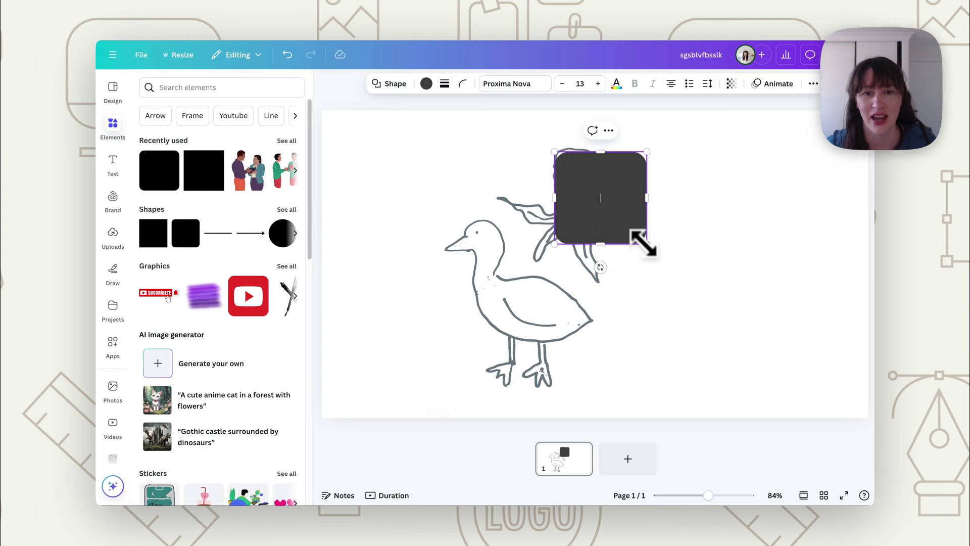
pyautogui.moveTo(642, 243)
pyautogui.mouseDown()
pyautogui.moveTo(589, 178)
pyautogui.moveTo(589, 162)
pyautogui.moveTo(567, 158)
pyautogui.moveTo(568, 186)
pyautogui.moveTo(584, 188)
pyautogui.moveTo(585, 206)
pyautogui.mouseUp()
pyautogui.click(620, 178)
# - Make the block light grey and send it backward behind the banksia outline
pyautogui.click(545, 129)
pyautogui.click(589, 230)
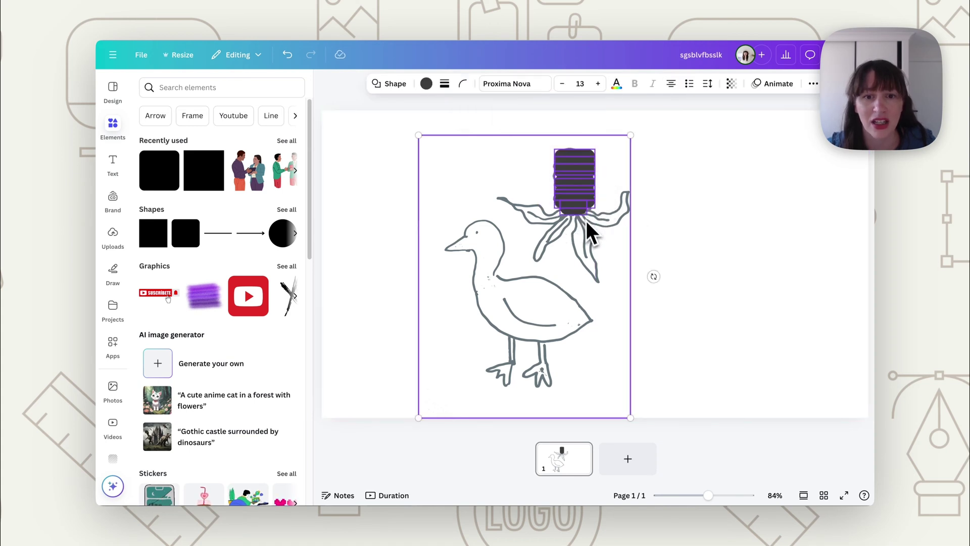
pyautogui.click(581, 202)
pyautogui.click(426, 84)
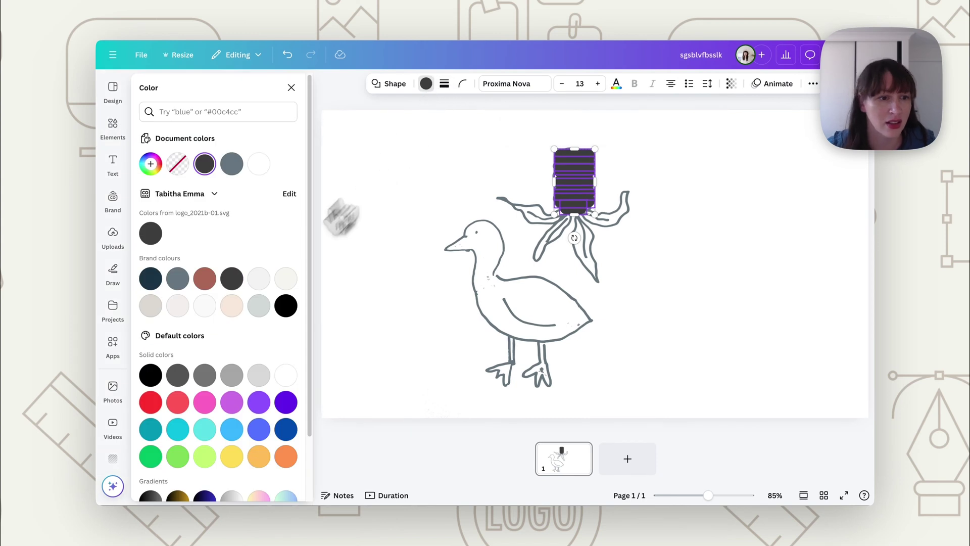
pyautogui.click(258, 305)
pyautogui.rightClick(572, 191)
pyautogui.moveTo(632, 310)
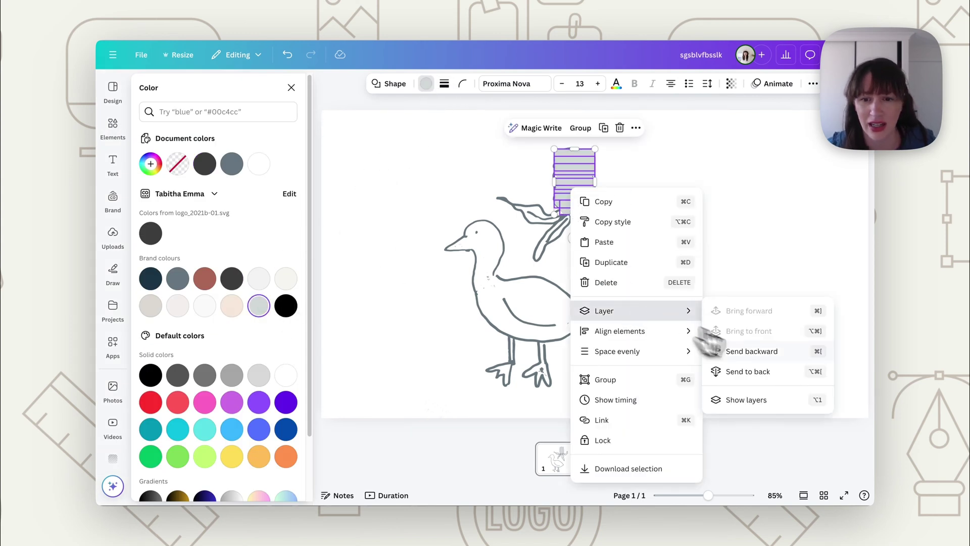
pyautogui.click(737, 351)
pyautogui.click(725, 325)
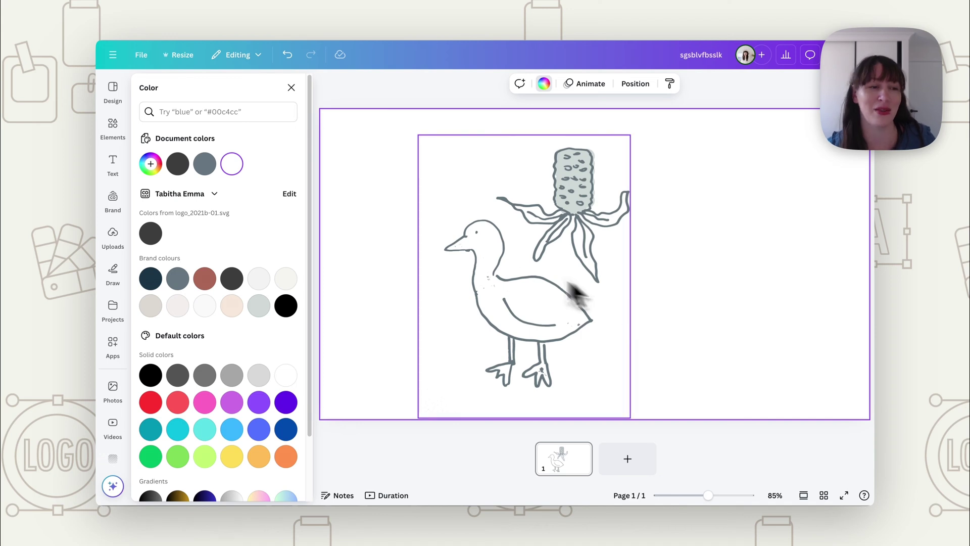
# - Open the Tracer app and load IMG_6847.jpg to trace the duck photo
pyautogui.click(113, 348)
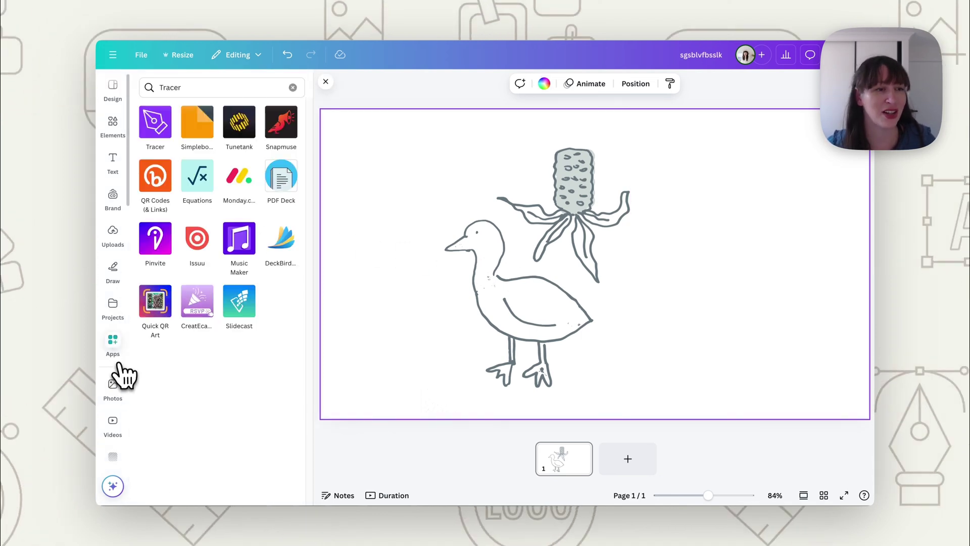
pyautogui.click(155, 138)
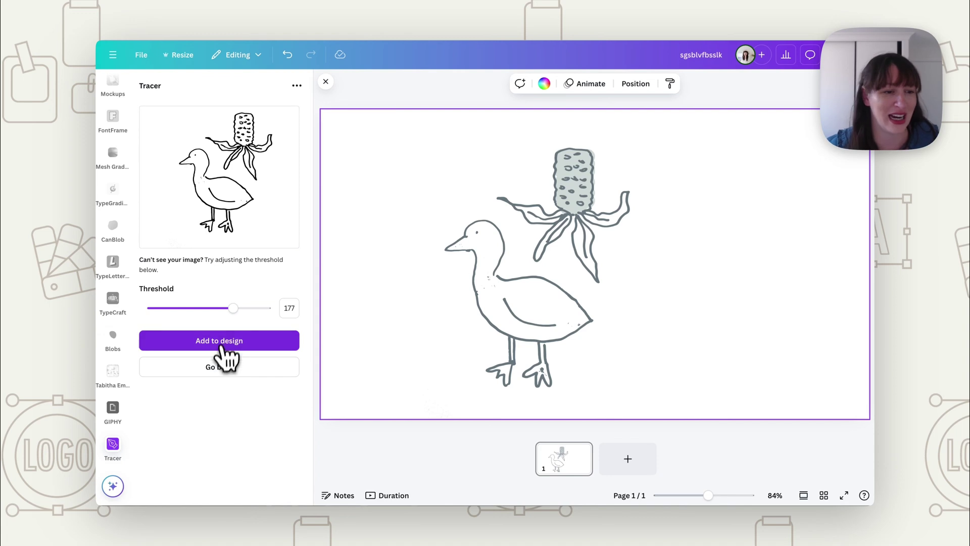
pyautogui.click(233, 367)
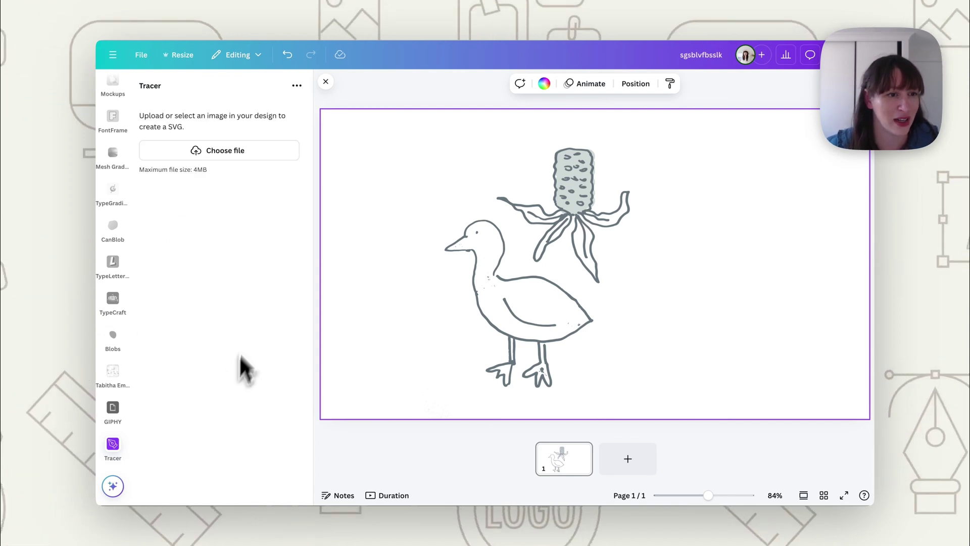
pyautogui.click(226, 151)
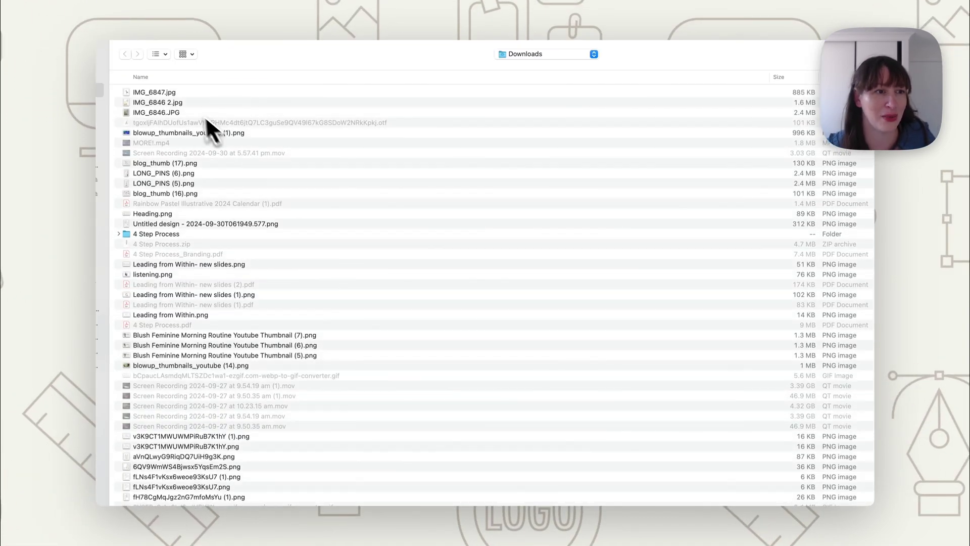
pyautogui.click(191, 96)
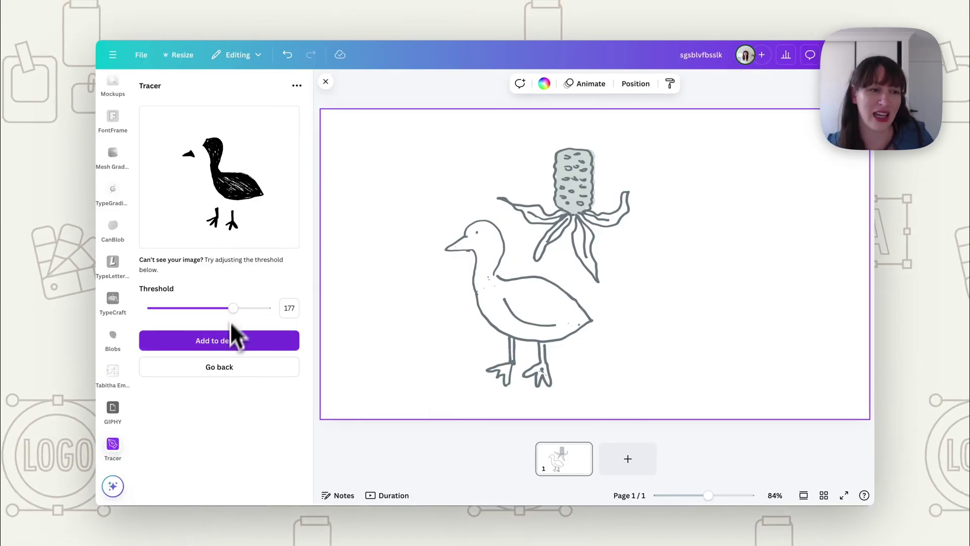
# - Add the traced black bird to the design, enlarge it and move it over the duck outline
pyautogui.click(255, 341)
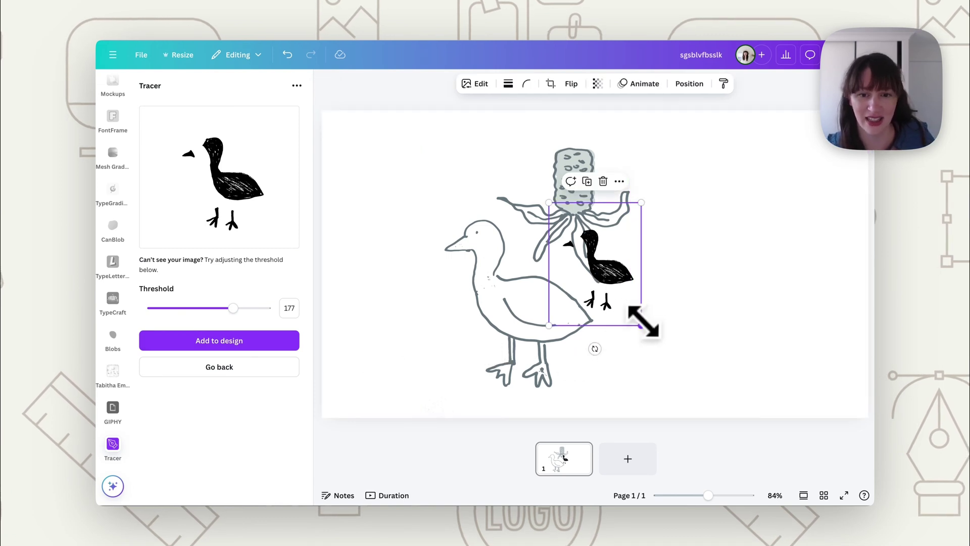
pyautogui.moveTo(641, 325)
pyautogui.mouseDown()
pyautogui.moveTo(758, 416)
pyautogui.moveTo(748, 434)
pyautogui.mouseUp()
pyautogui.moveTo(694, 358)
pyautogui.mouseDown()
pyautogui.moveTo(552, 325)
pyautogui.moveTo(538, 341)
pyautogui.mouseUp()
pyautogui.moveTo(580, 178); pyautogui.dragTo(599, 160)
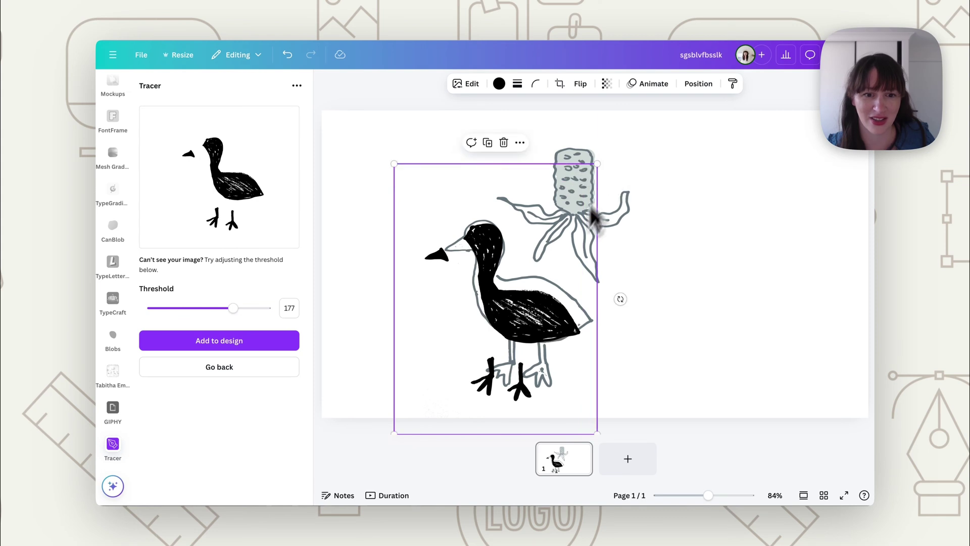
pyautogui.moveTo(540, 305); pyautogui.dragTo(545, 299)
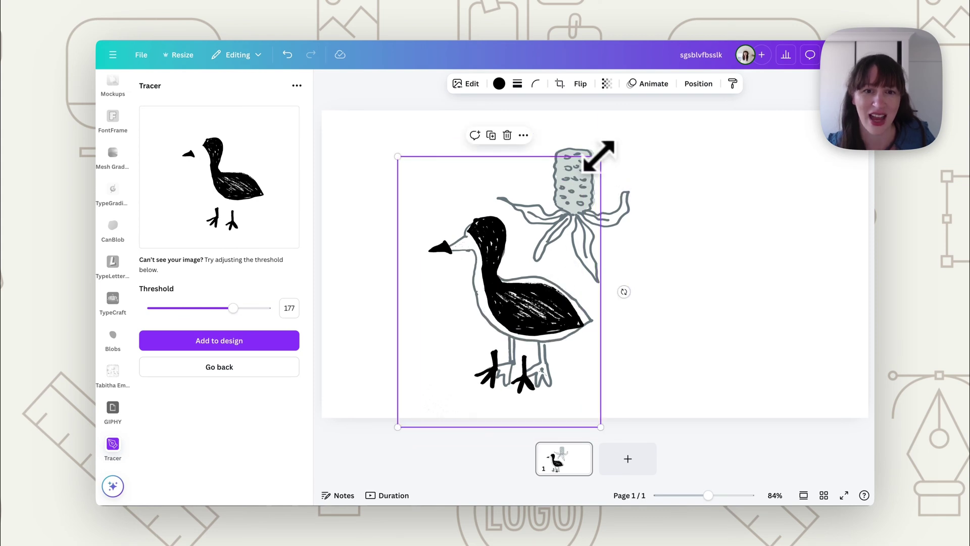
# - Fine-tune the bird's size and position, tilting it slightly clockwise to match the duck outline
pyautogui.moveTo(599, 155); pyautogui.dragTo(612, 141)
pyautogui.moveTo(538, 327); pyautogui.dragTo(430, 334)
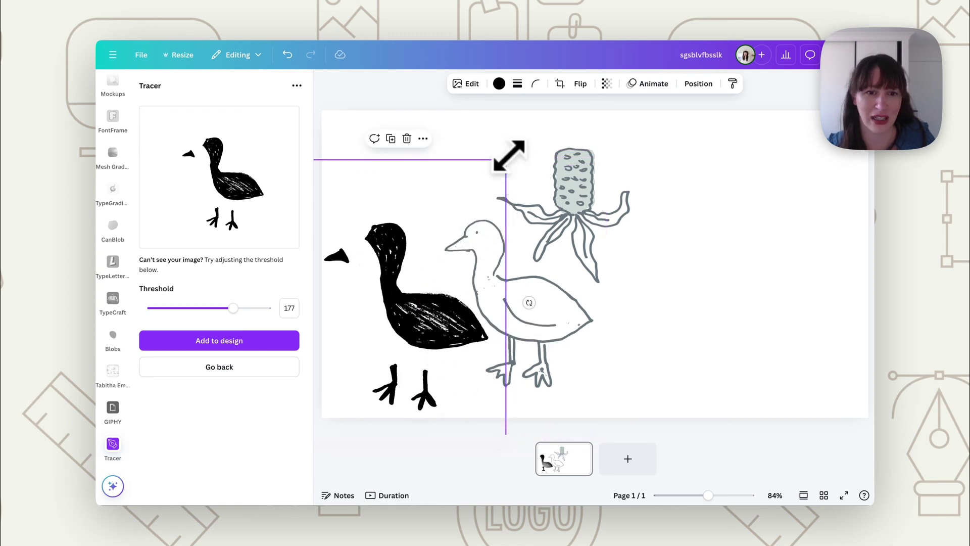
pyautogui.moveTo(509, 154); pyautogui.dragTo(521, 155)
pyautogui.moveTo(435, 324); pyautogui.dragTo(531, 316)
pyautogui.moveTo(390, 158); pyautogui.dragTo(400, 168)
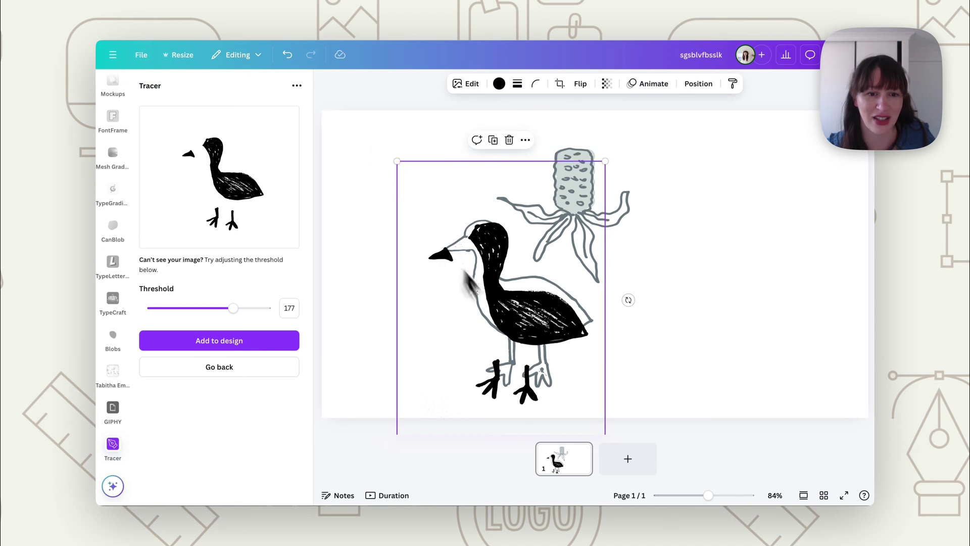
pyautogui.moveTo(626, 294); pyautogui.dragTo(625, 283)
pyautogui.moveTo(373, 170); pyautogui.dragTo(385, 173)
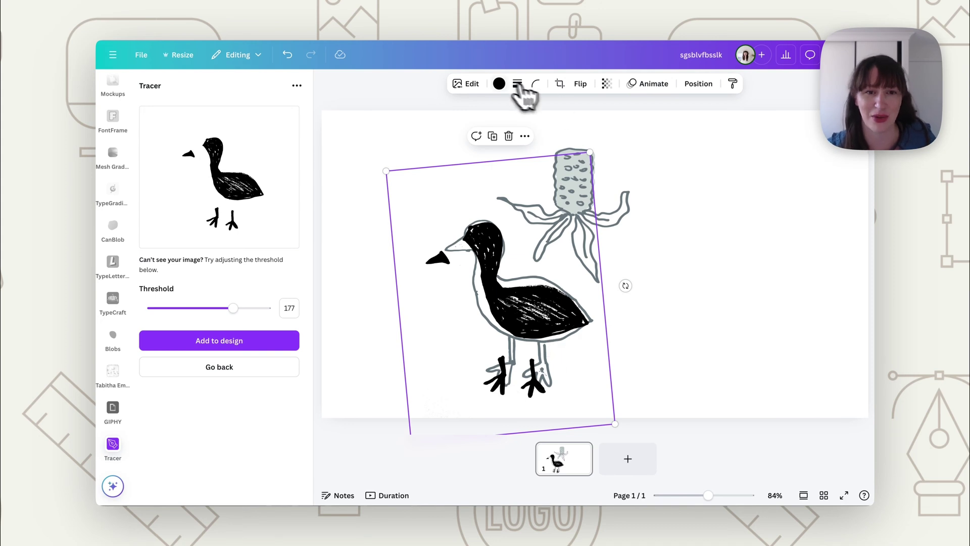
# - Colour the traced bird with the light beige brand colour and send it to the back
pyautogui.click(499, 83)
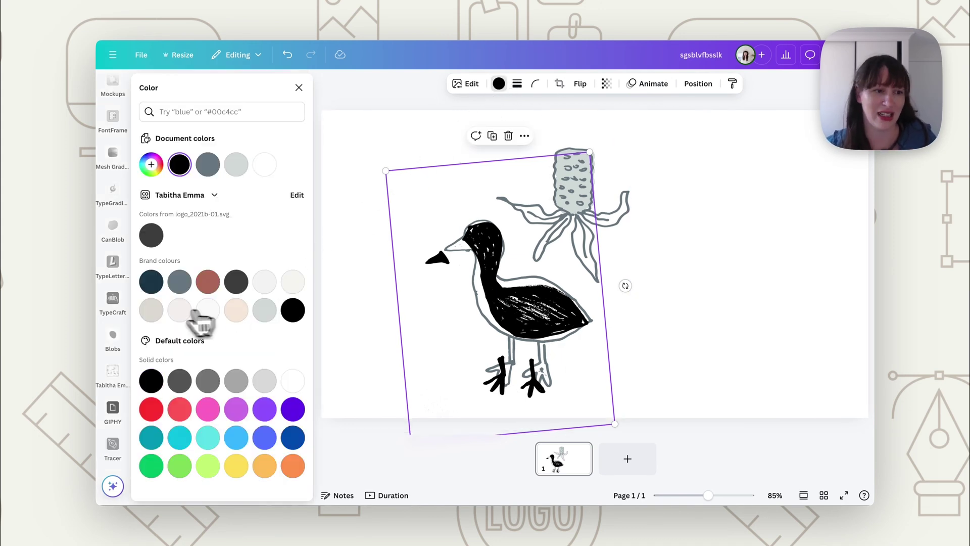
pyautogui.click(151, 309)
pyautogui.rightClick(540, 301)
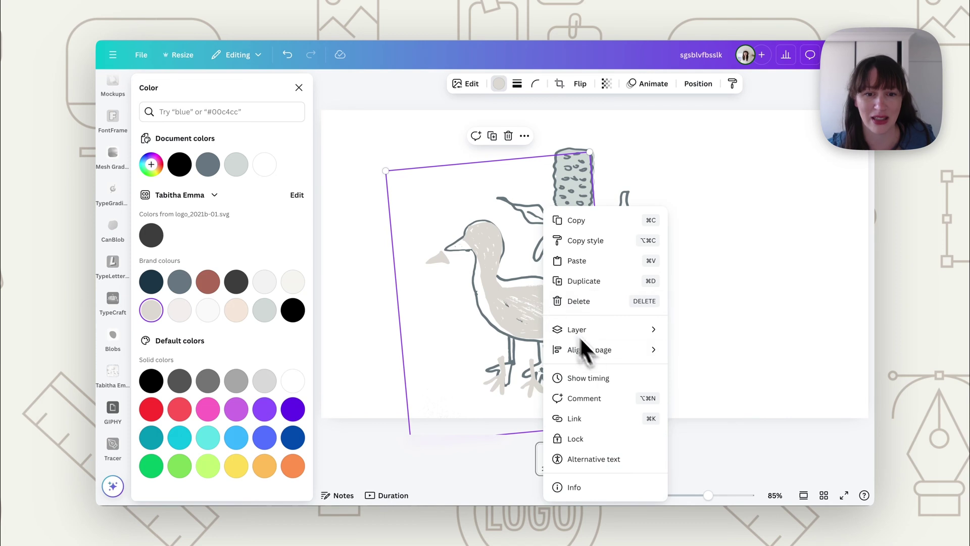
pyautogui.moveTo(612, 331)
pyautogui.click(687, 390)
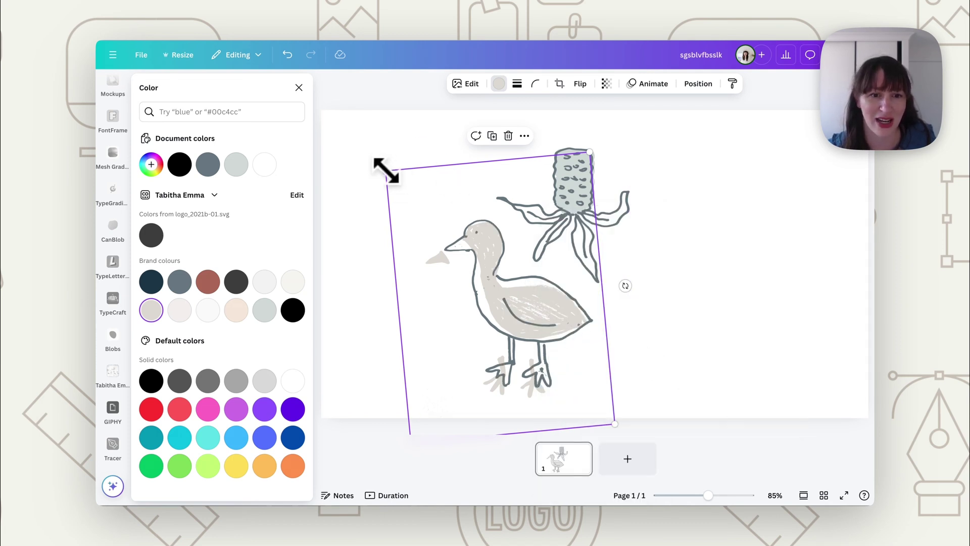
pyautogui.moveTo(382, 170); pyautogui.dragTo(374, 159)
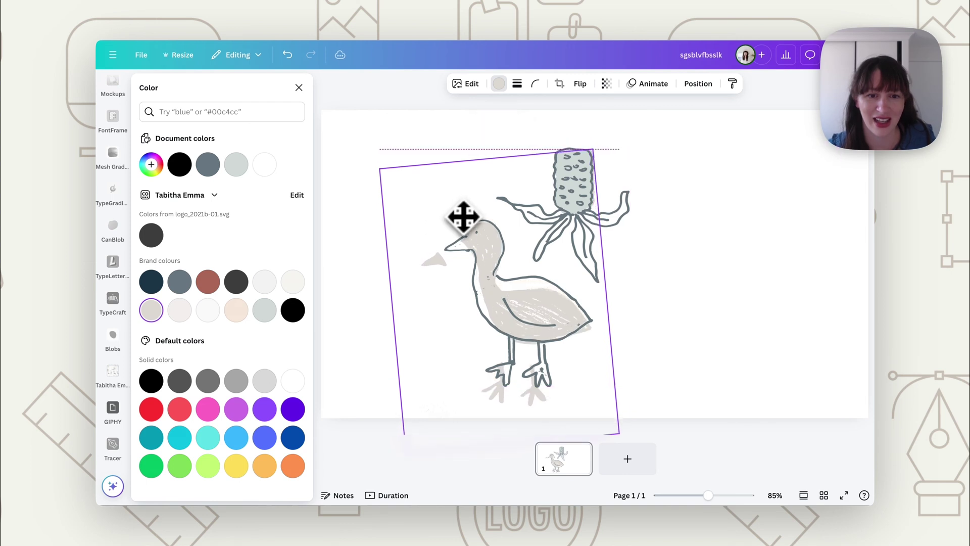
# - Try resizing the whole drawing, then undo to keep its original size
pyautogui.click(462, 215)
pyautogui.click(729, 333)
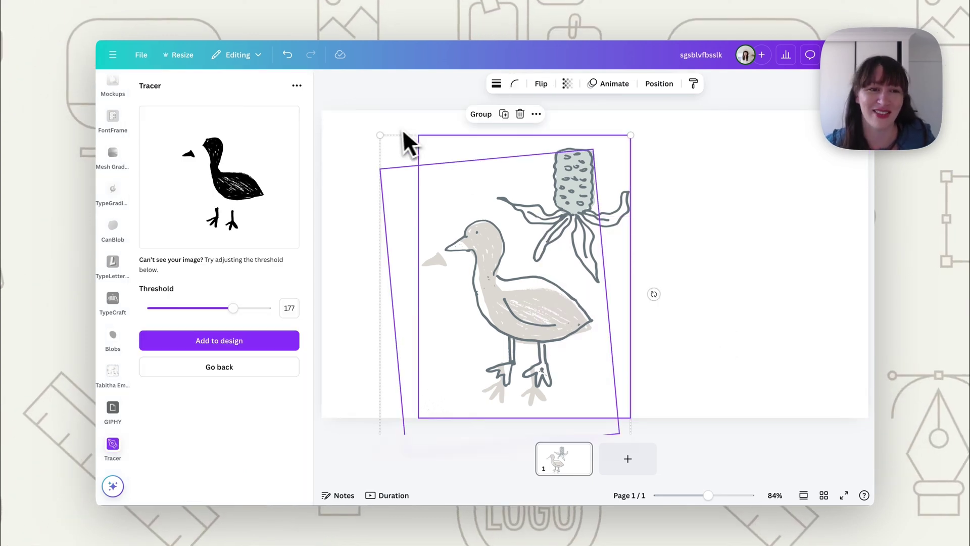
pyautogui.moveTo(380, 135)
pyautogui.mouseDown()
pyautogui.moveTo(357, 126)
pyautogui.moveTo(420, 185)
pyautogui.mouseUp()
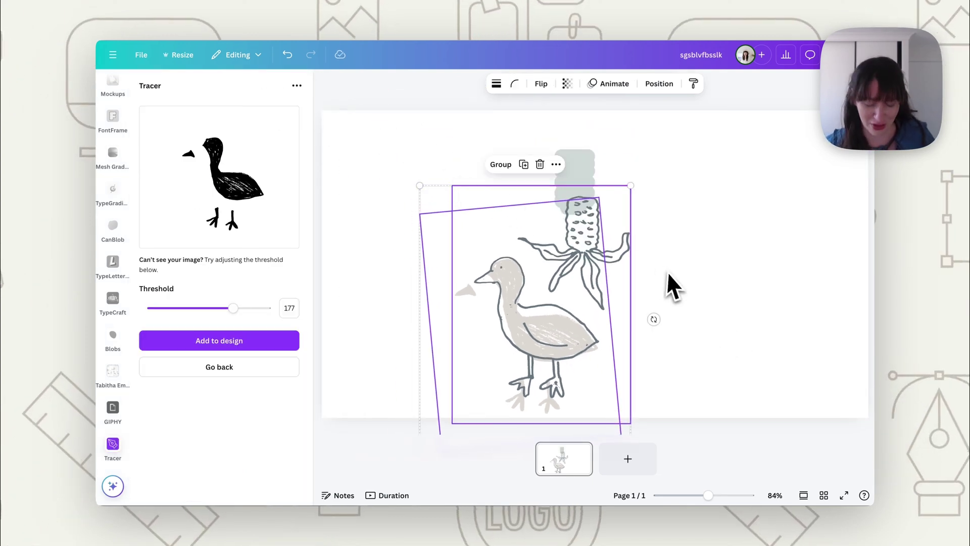
pyautogui.hotkey('ctrl', 'z')
pyautogui.click(692, 282)
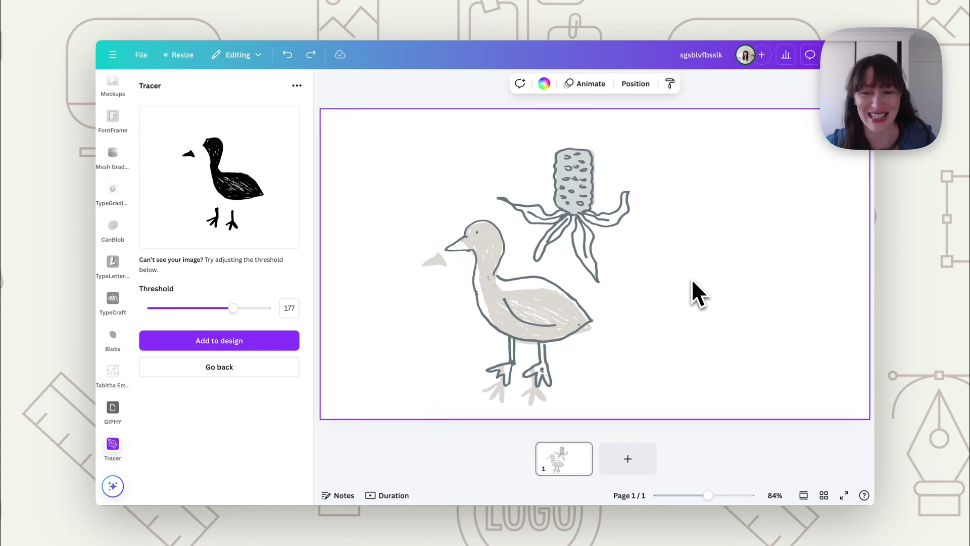